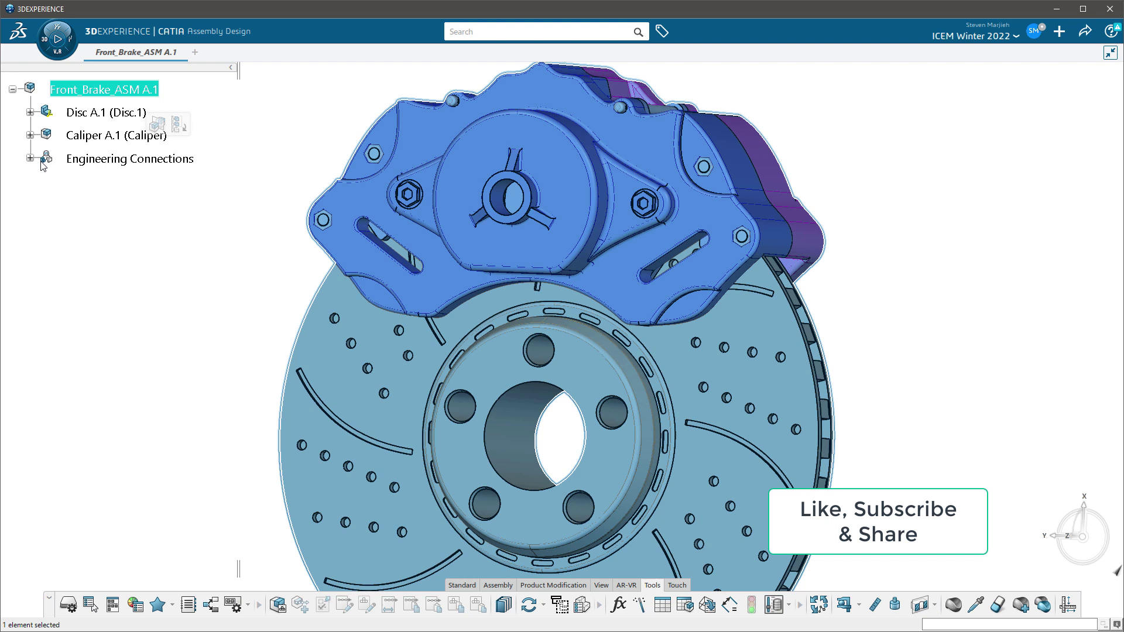
# Review the Revolute.1 and Fix.2 connections, then abandon a first distance measurement
pyautogui.click(30, 158)
pyautogui.click(109, 307)
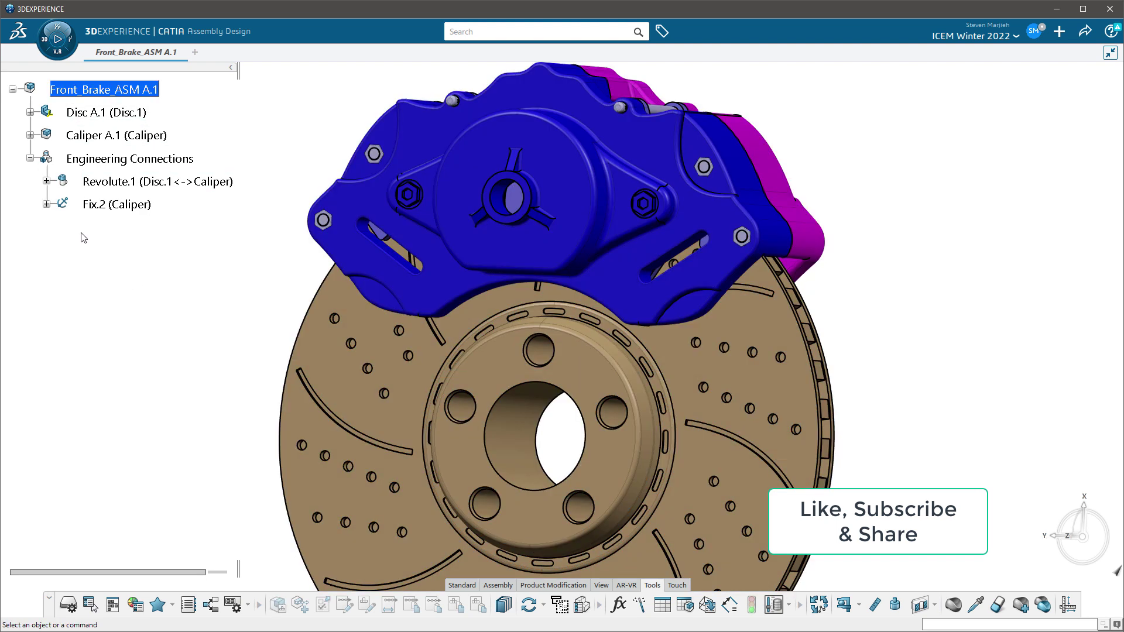
pyautogui.click(30, 158)
pyautogui.moveTo(548, 367); pyautogui.dragTo(548, 368, button='middle')
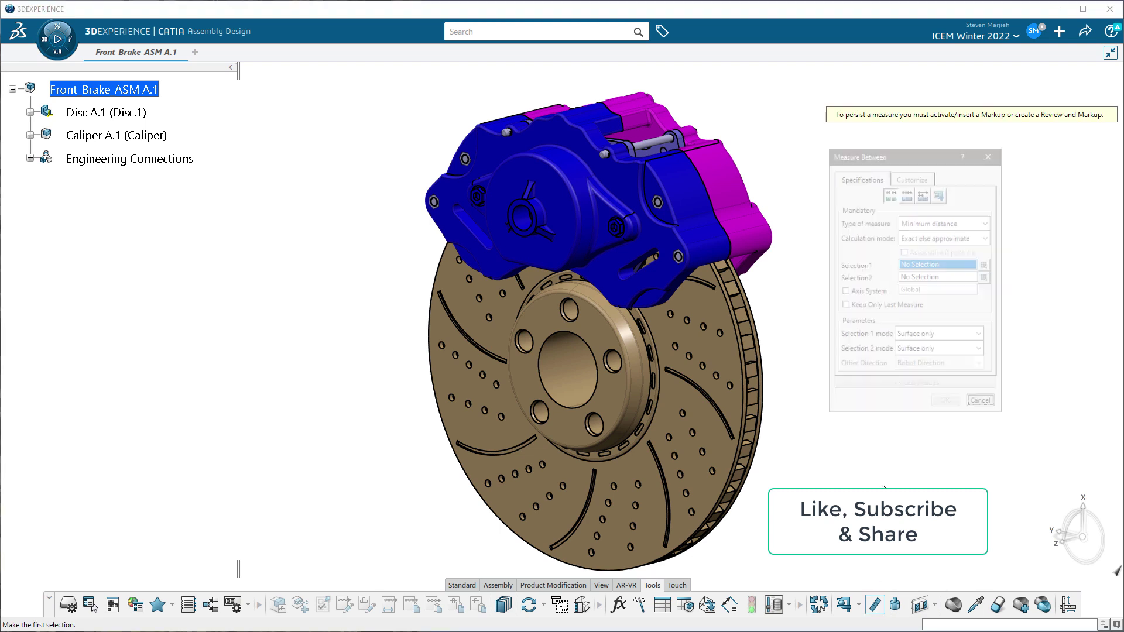
pyautogui.click(874, 605)
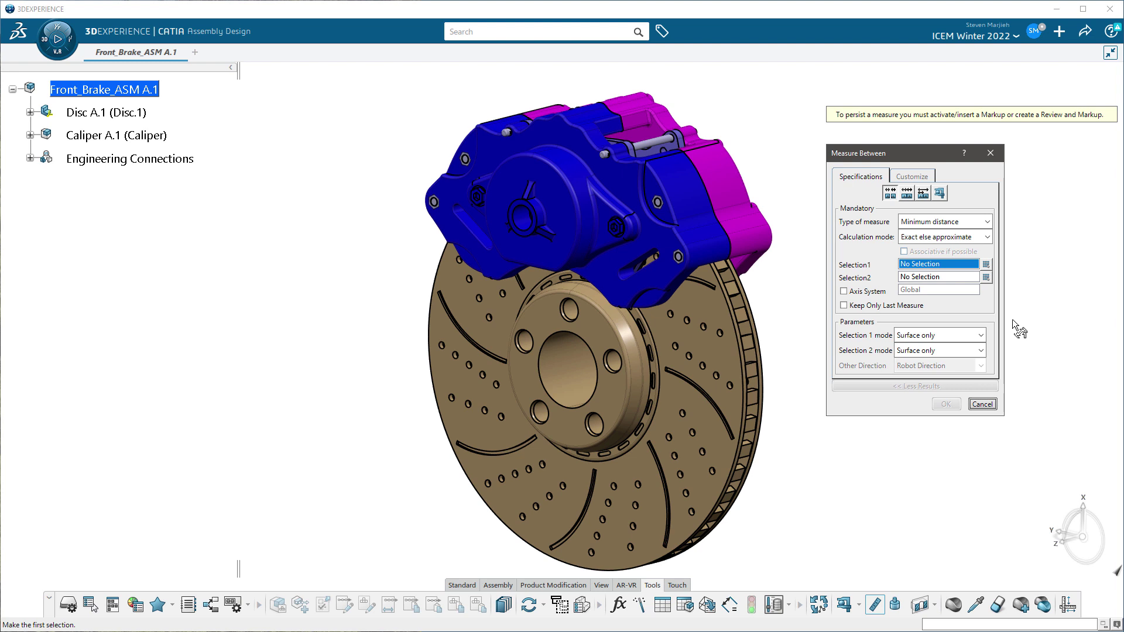
pyautogui.click(982, 404)
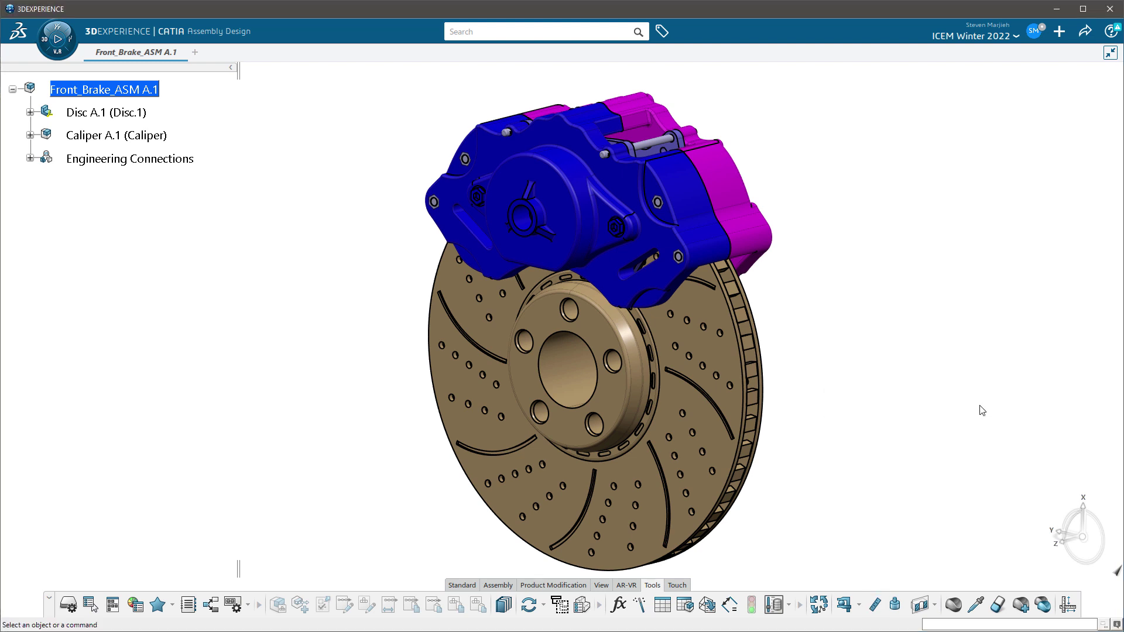
# Measure the 5mm minimum distance from disc rim to caliper with Keep Only Last Measure checked
pyautogui.click(879, 609)
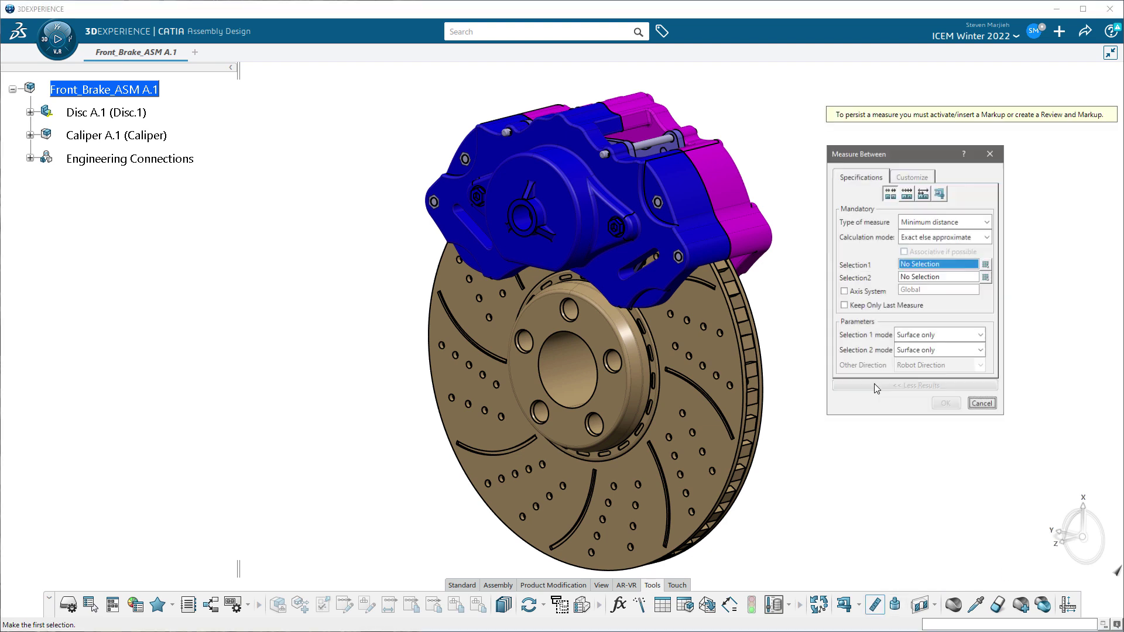
pyautogui.moveTo(778, 296); pyautogui.dragTo(520, 180, button='middle')
pyautogui.click(629, 134)
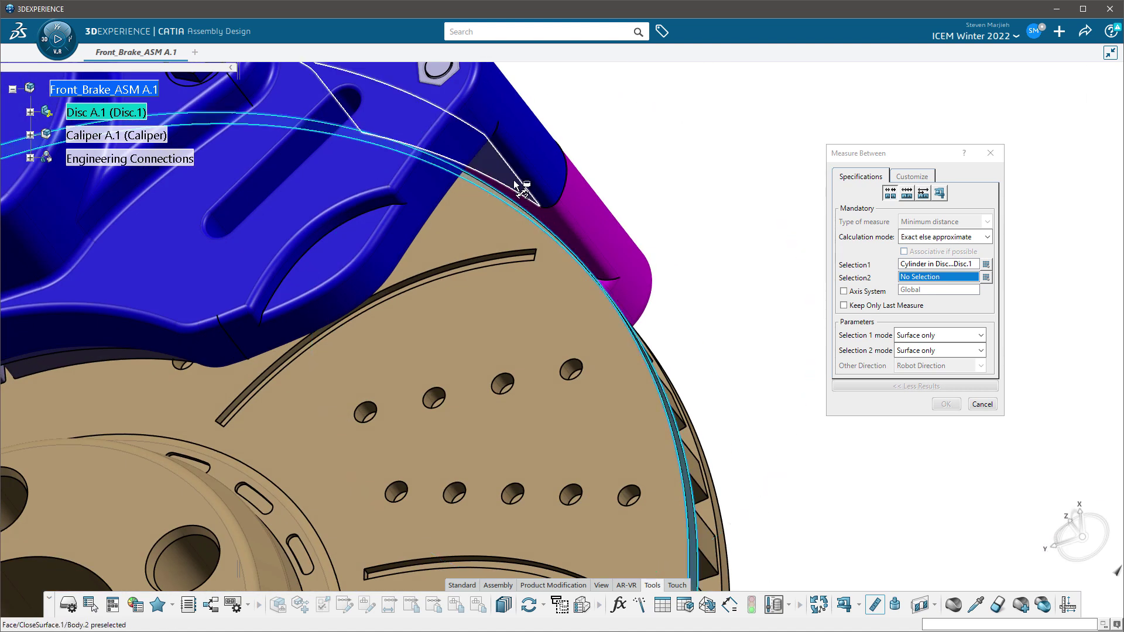
pyautogui.click(514, 180)
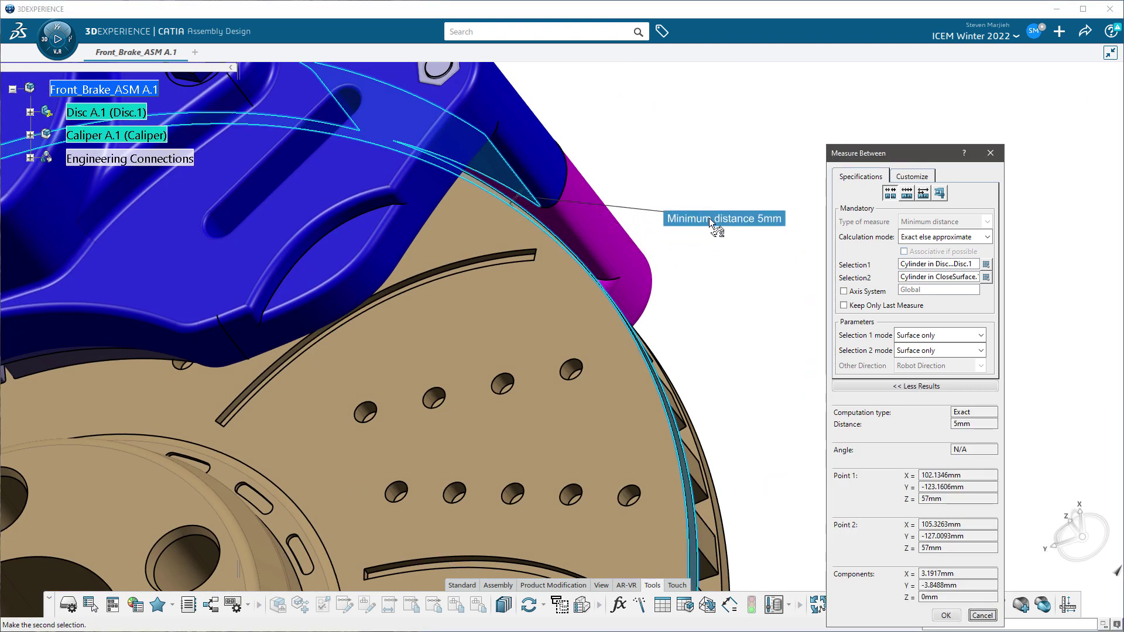
pyautogui.click(708, 218)
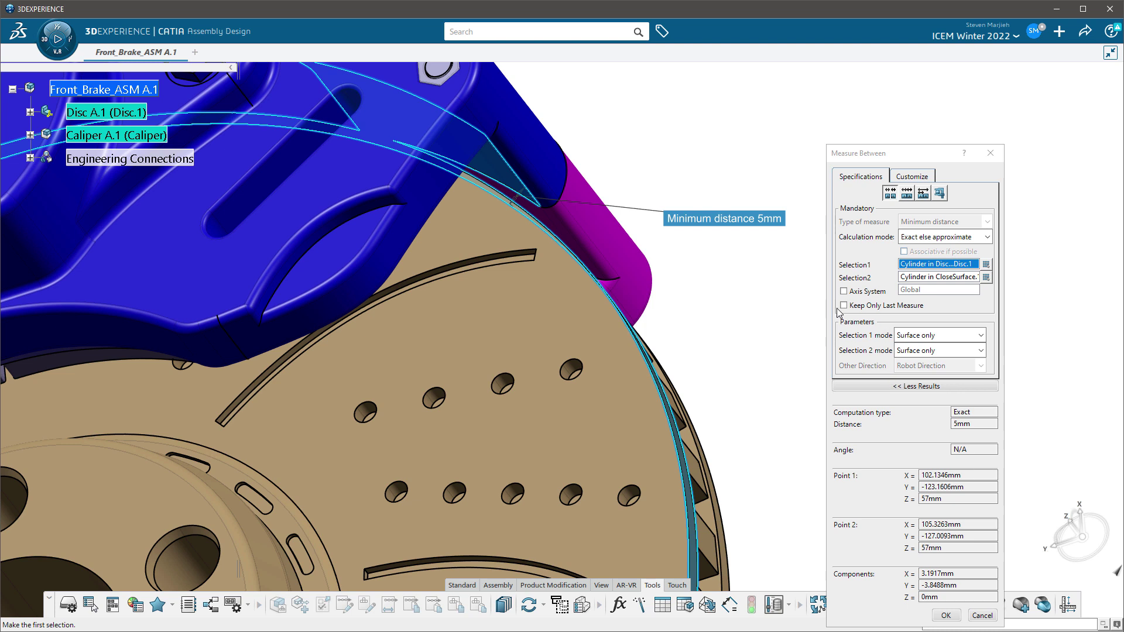
pyautogui.moveTo(886, 154); pyautogui.dragTo(890, 88)
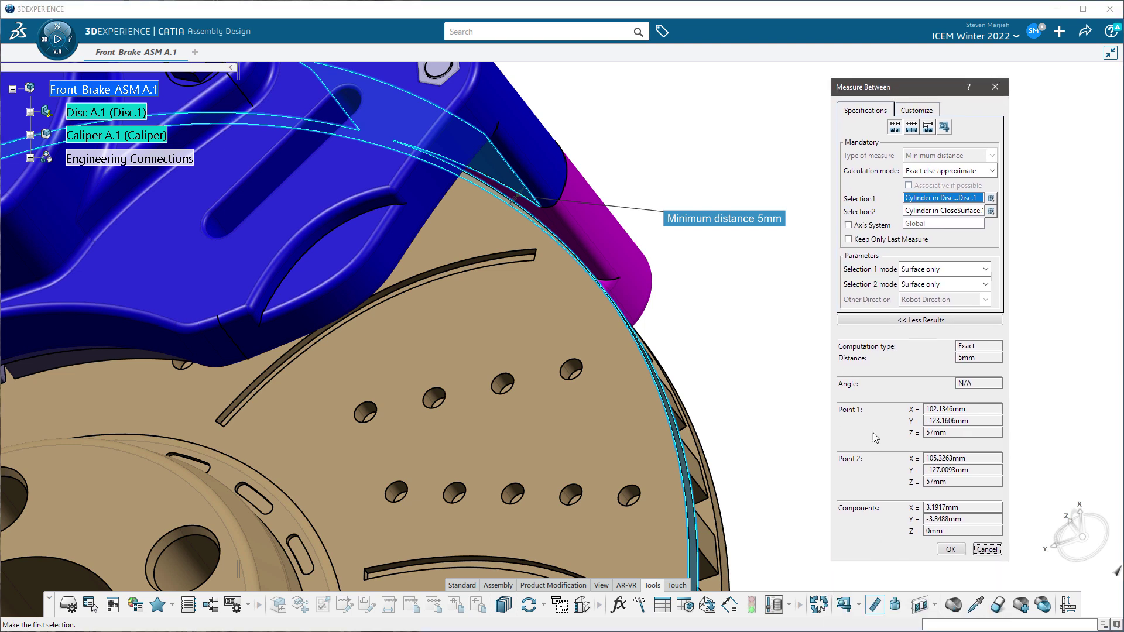
pyautogui.click(849, 239)
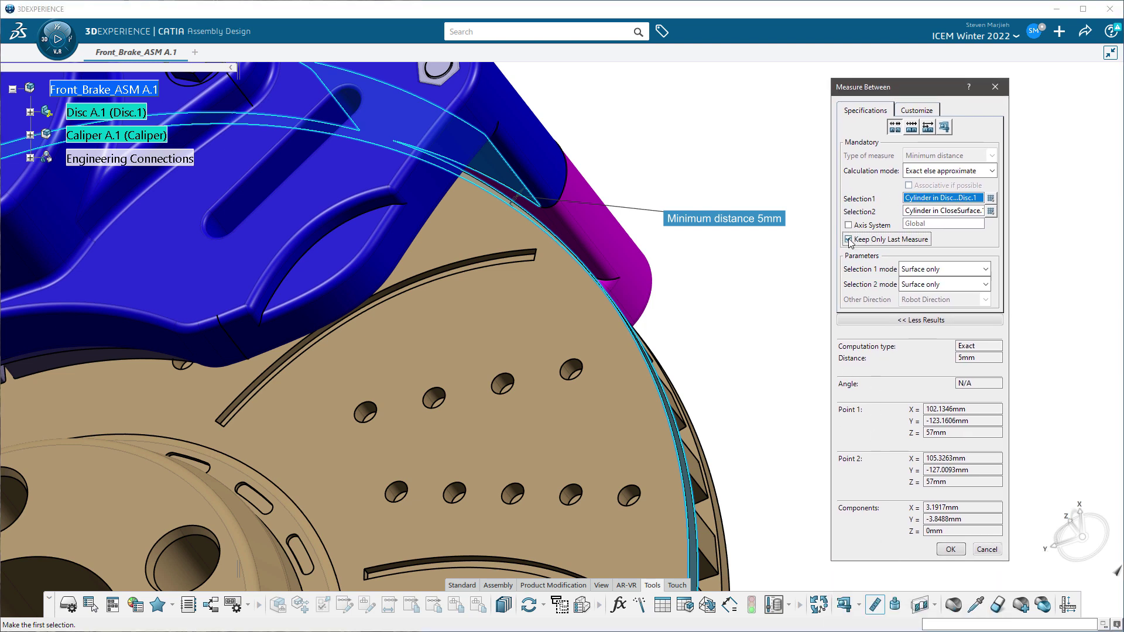
pyautogui.click(950, 550)
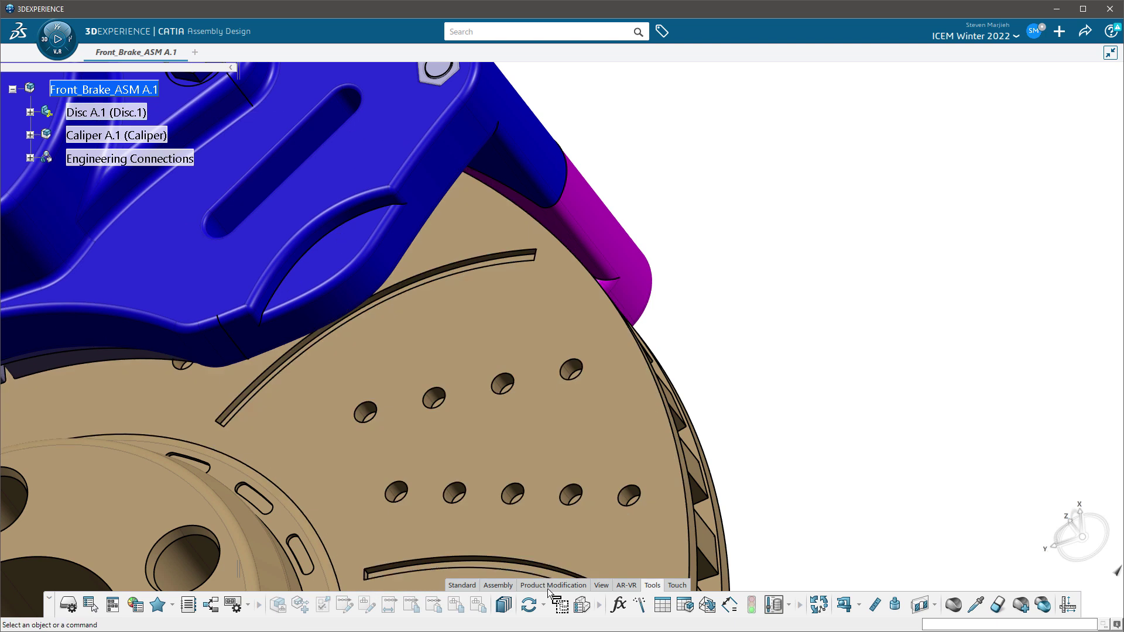
# Start Insert New Markup from the Product Modification insert commands
pyautogui.click(555, 586)
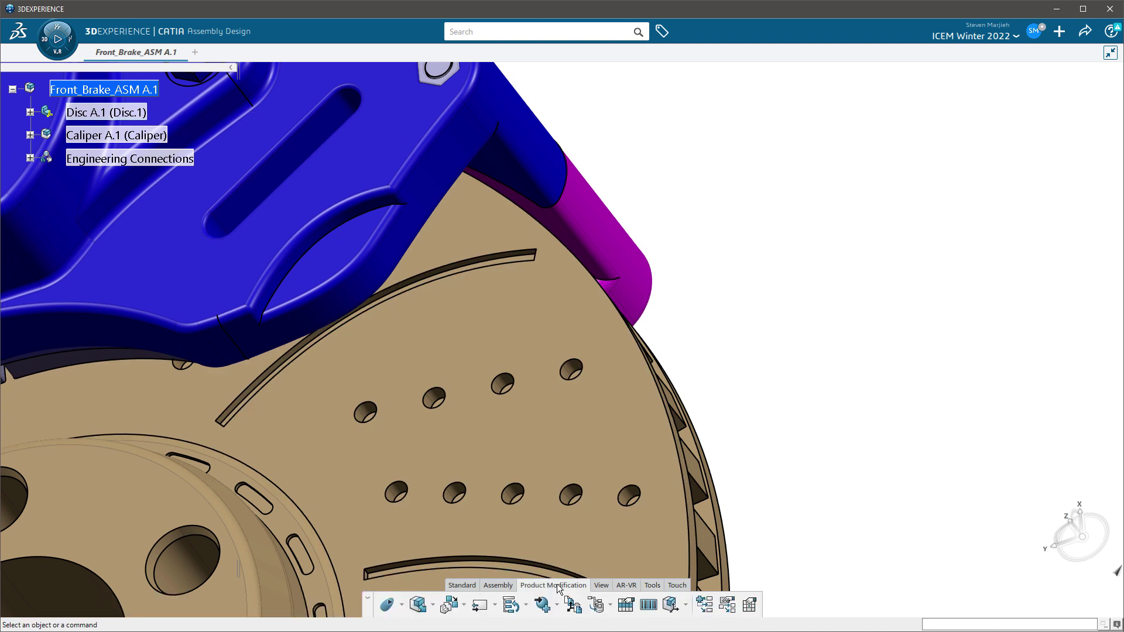
pyautogui.click(401, 606)
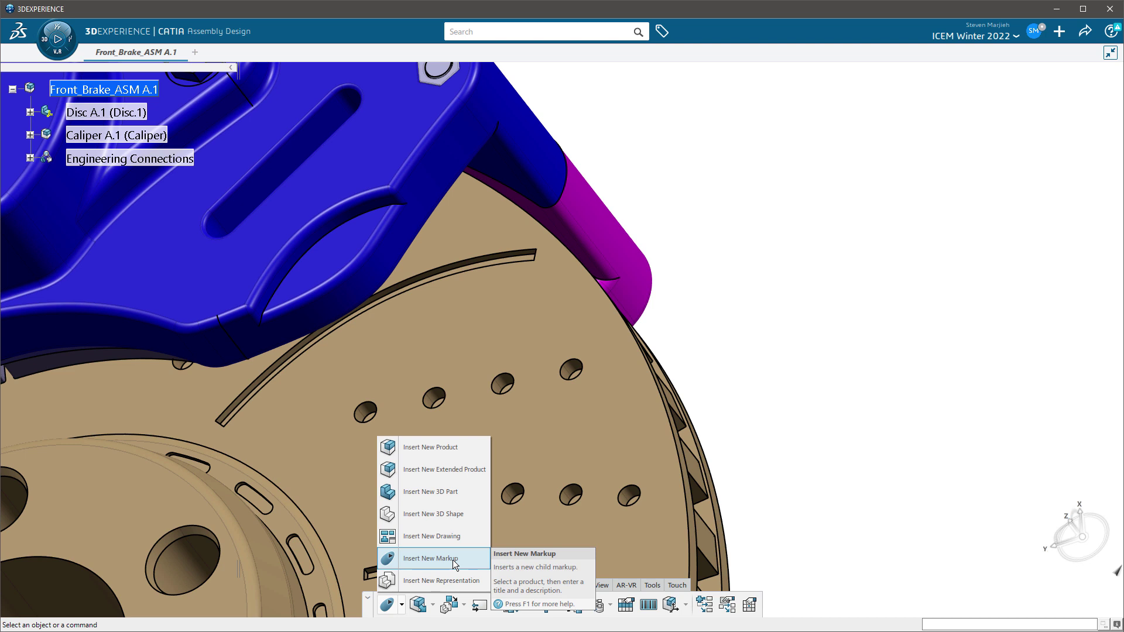
pyautogui.click(452, 560)
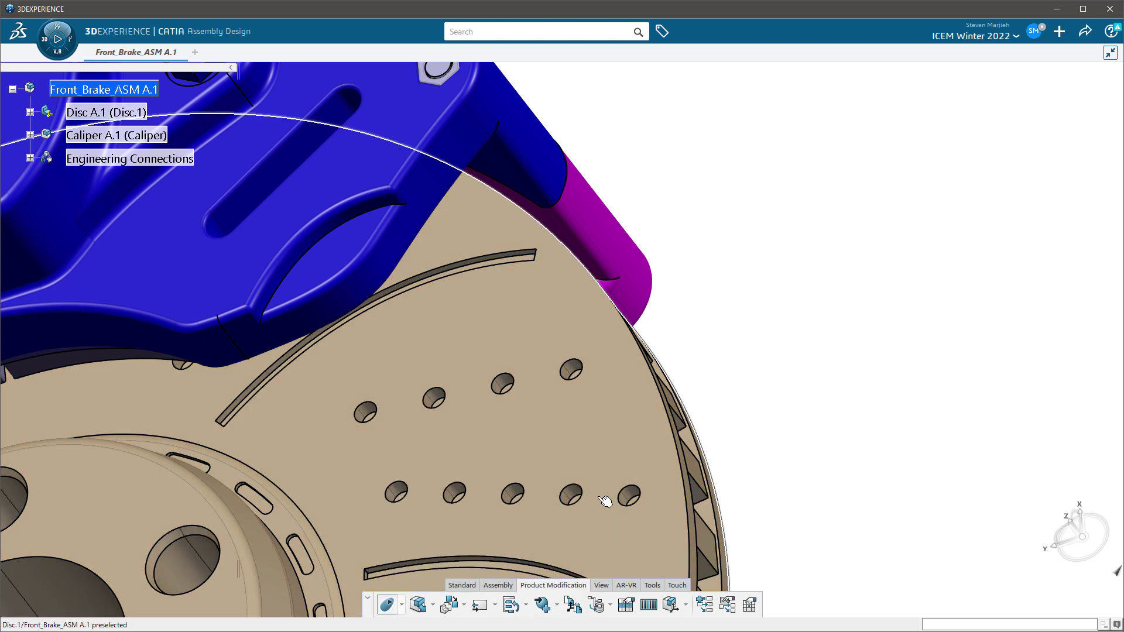
pyautogui.scroll(-5, 773, 327)
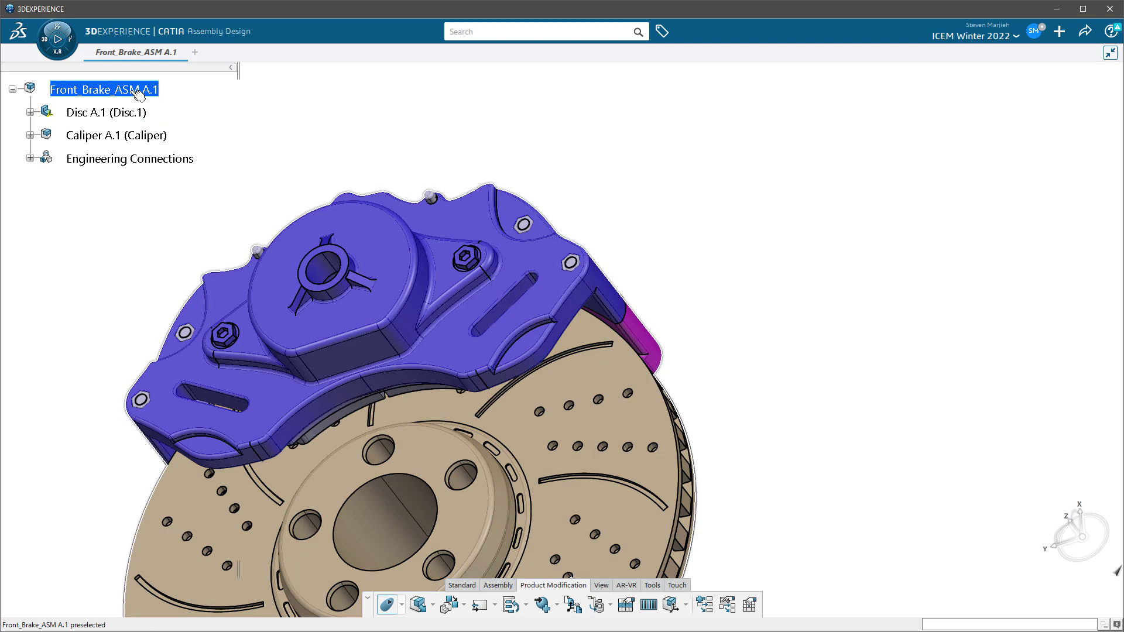
# Attach a markup titled Markup-Front_Brake_ASM to Front_Brake_ASM, keeping Normal Range, and confirm
pyautogui.click(139, 93)
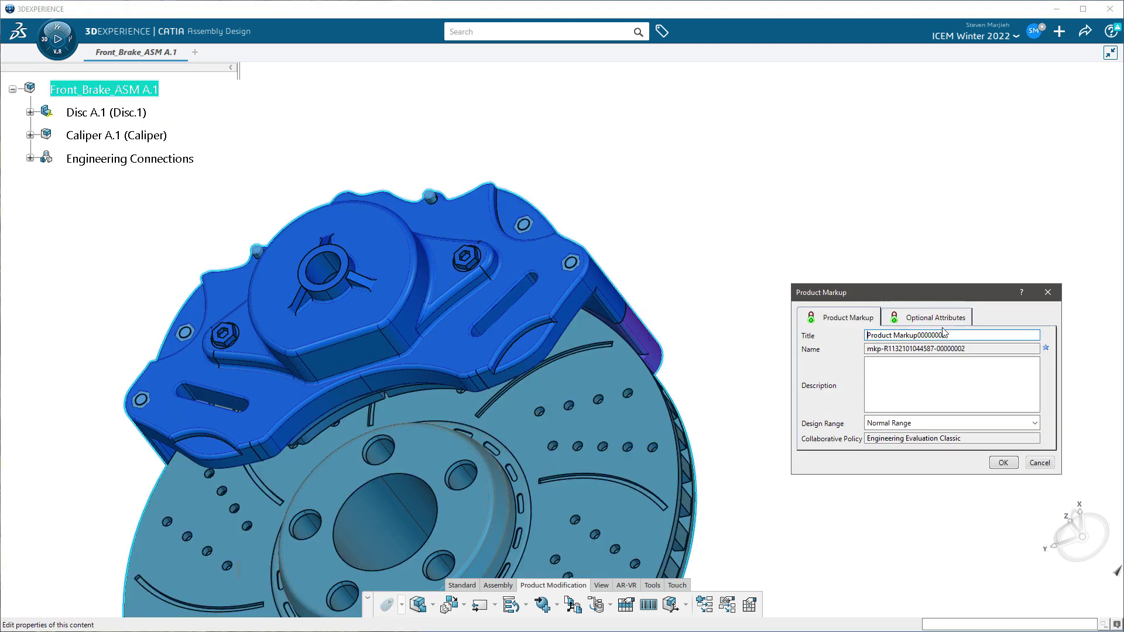
pyautogui.moveTo(944, 333); pyautogui.dragTo(828, 335)
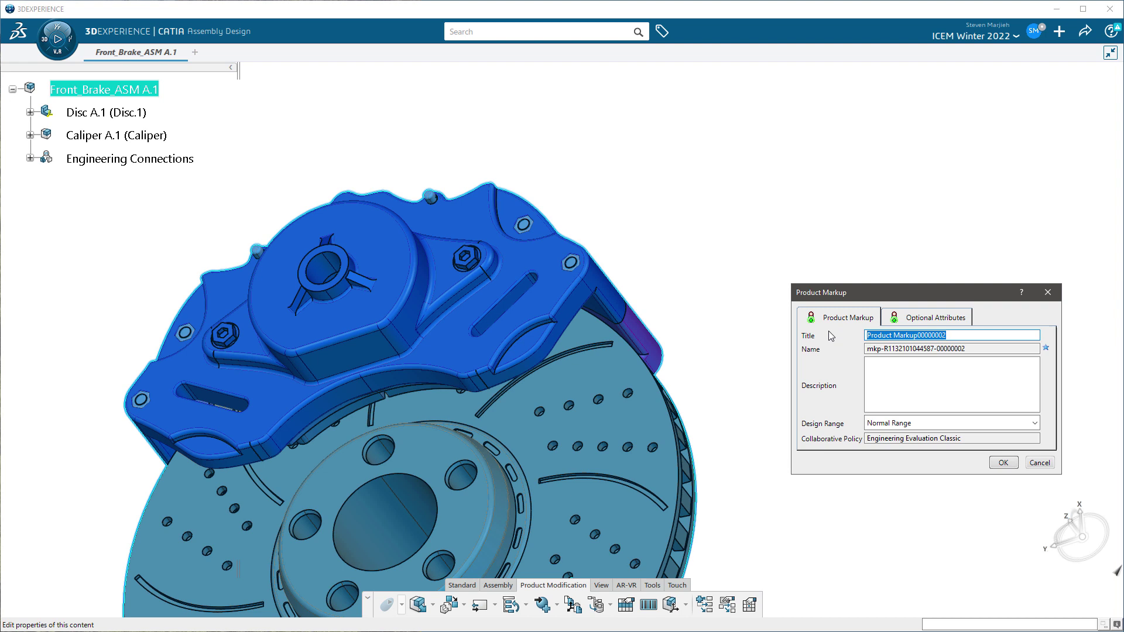
pyautogui.write('Markup-Front_Brake_ASM')
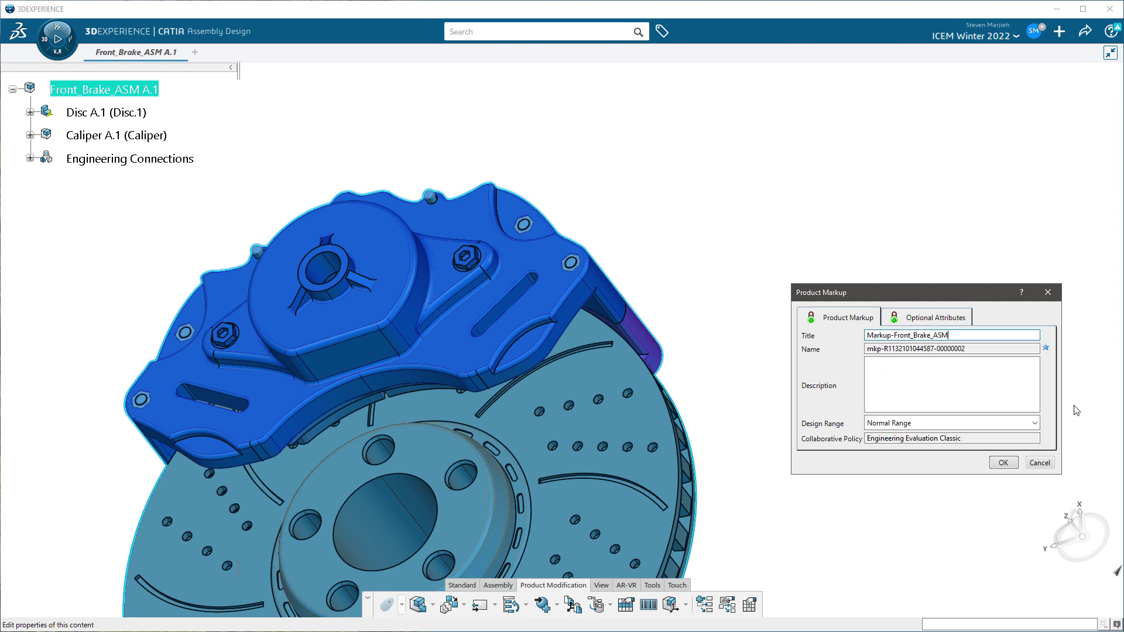
pyautogui.click(953, 319)
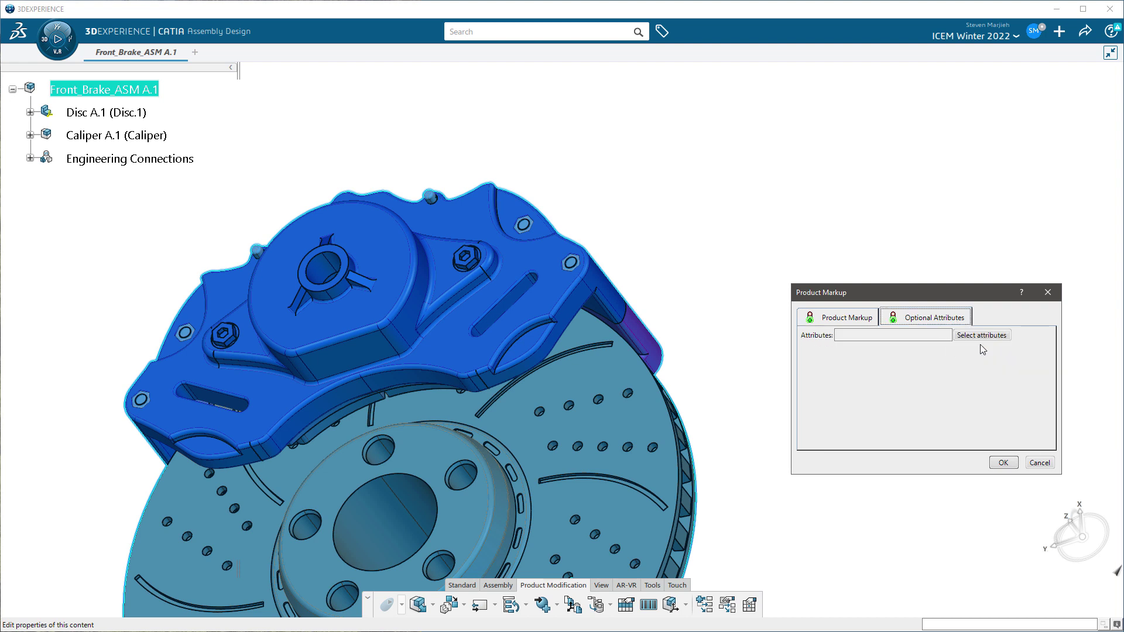
pyautogui.click(847, 317)
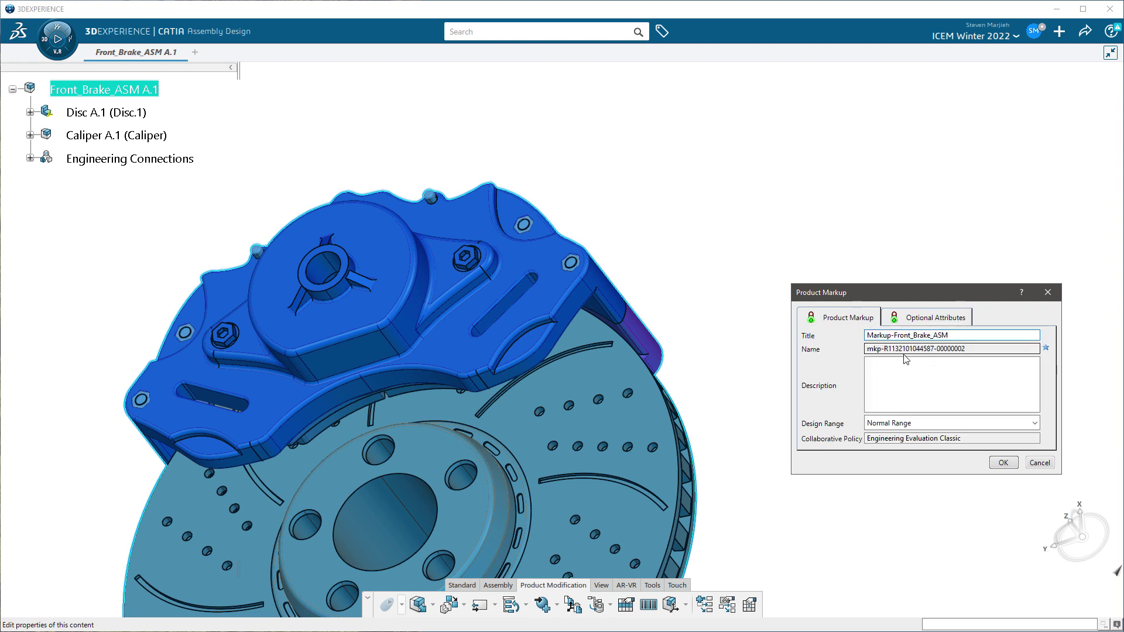
pyautogui.click(955, 423)
pyautogui.click(960, 463)
pyautogui.click(948, 440)
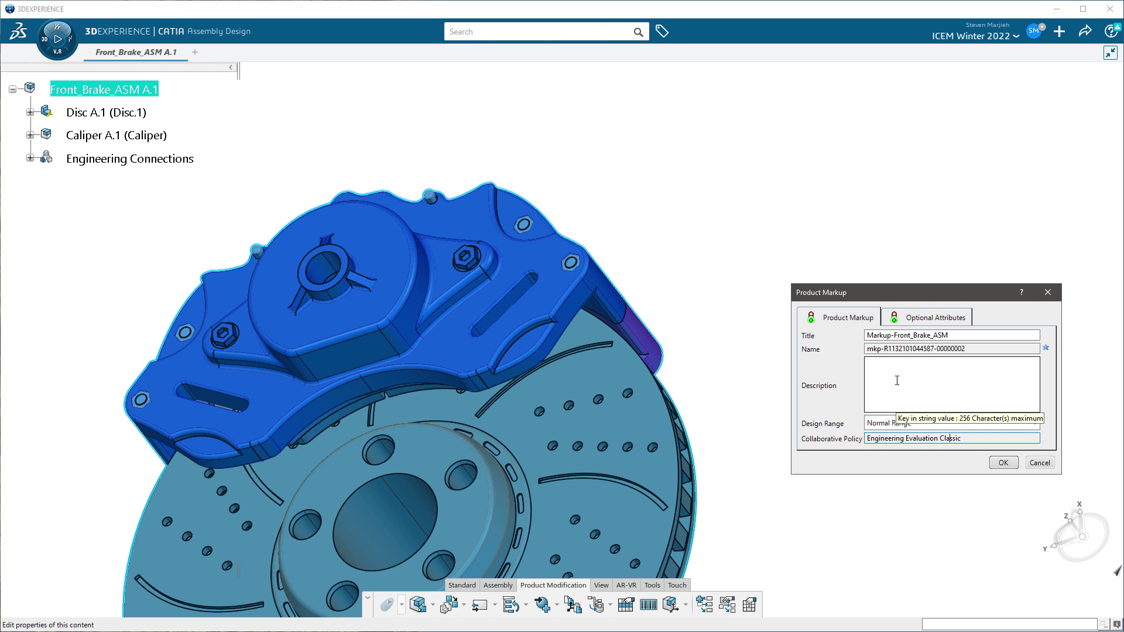
pyautogui.click(995, 422)
pyautogui.click(990, 451)
pyautogui.click(1002, 463)
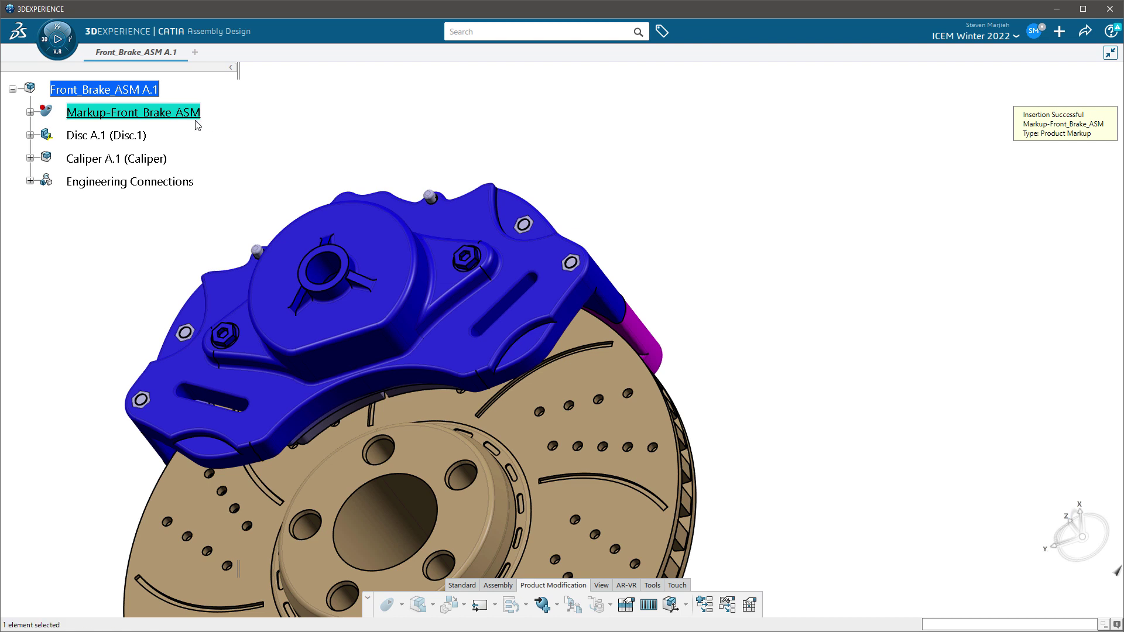
# Expand the markup, then keep a 5mm Measure Between from the caliper cylinder to the disc
pyautogui.click(30, 112)
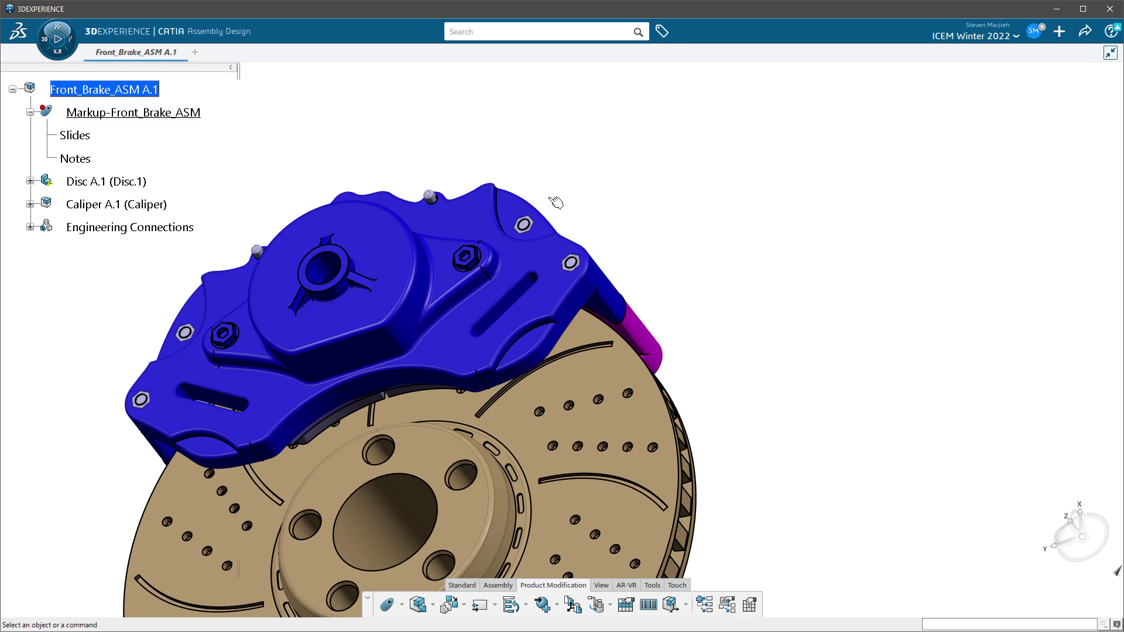
pyautogui.moveTo(795, 355); pyautogui.dragTo(795, 354, button='middle')
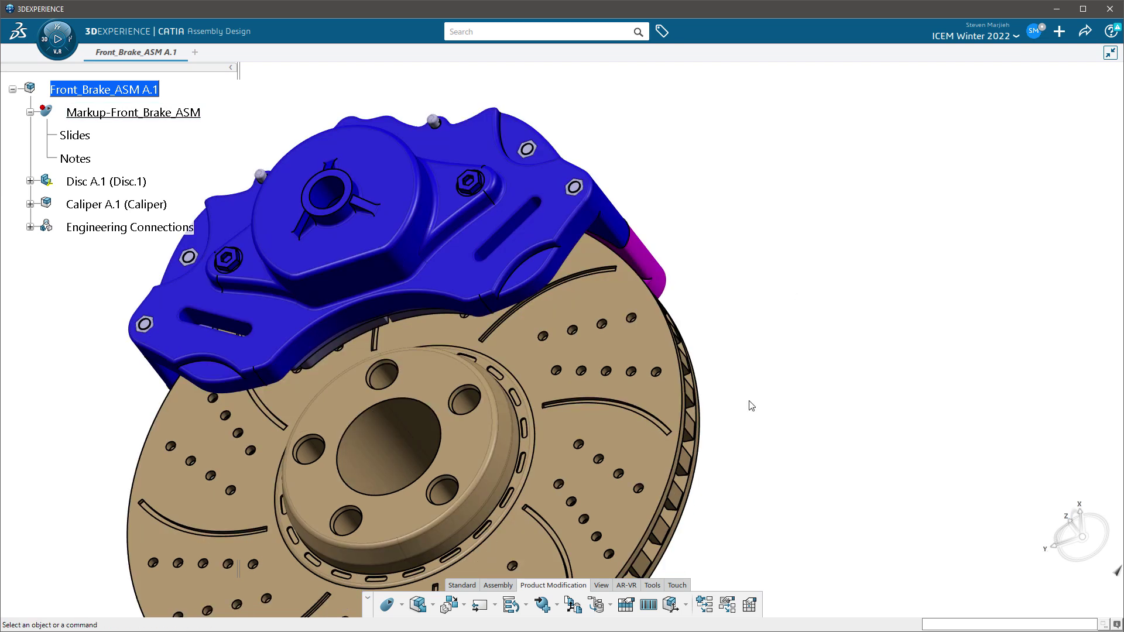
pyautogui.click(648, 585)
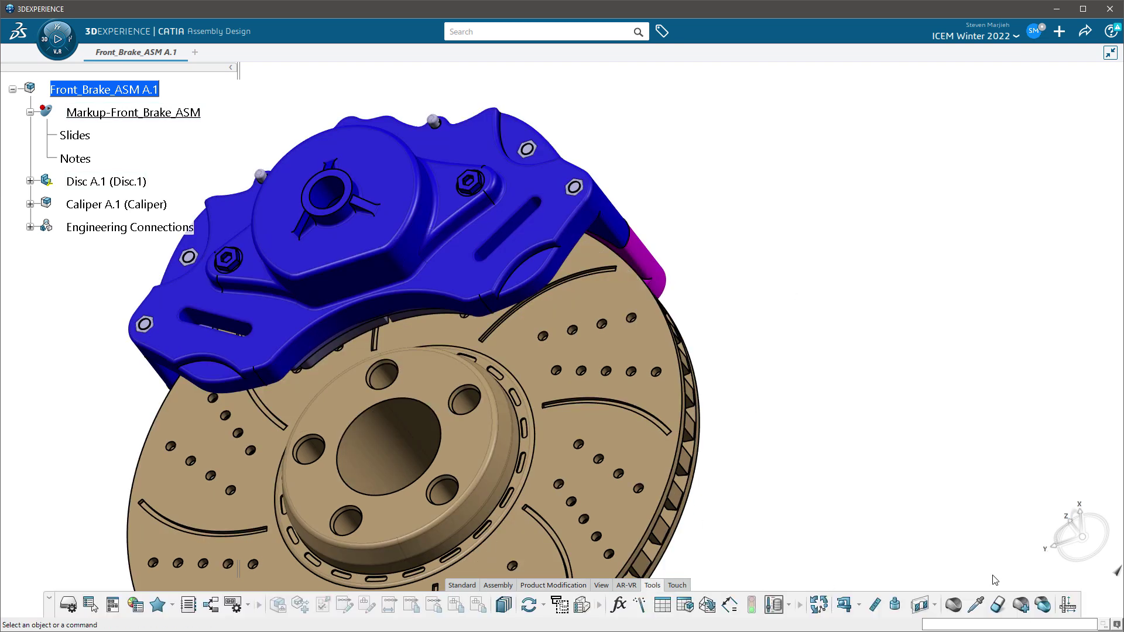
pyautogui.click(877, 607)
pyautogui.moveTo(661, 328); pyautogui.dragTo(375, 501, button='middle')
pyautogui.click(469, 278)
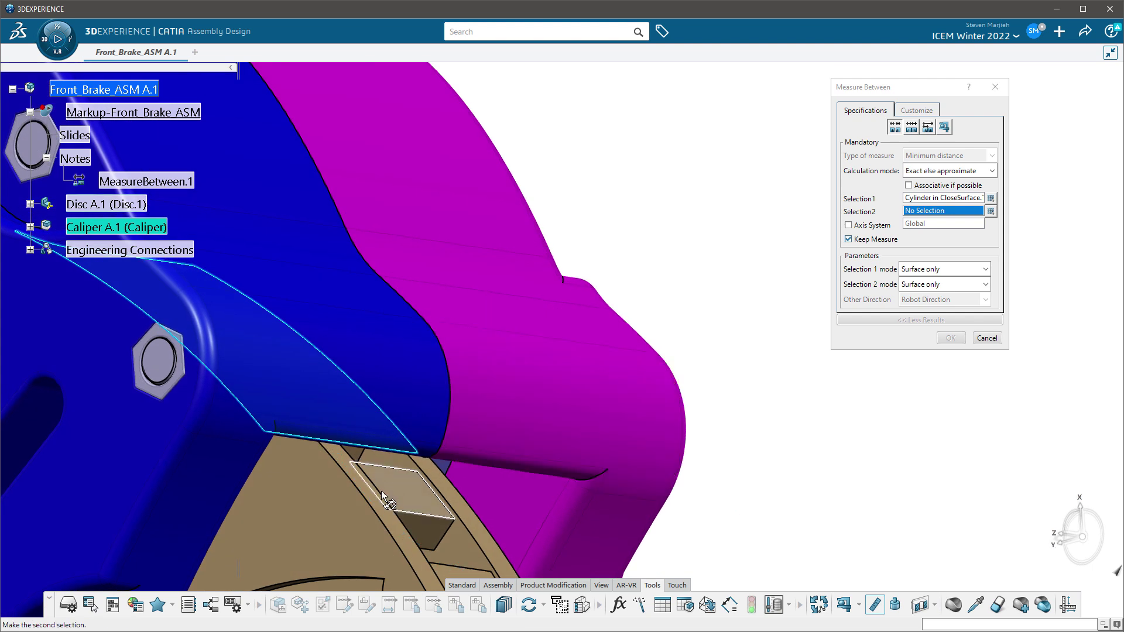
pyautogui.click(375, 500)
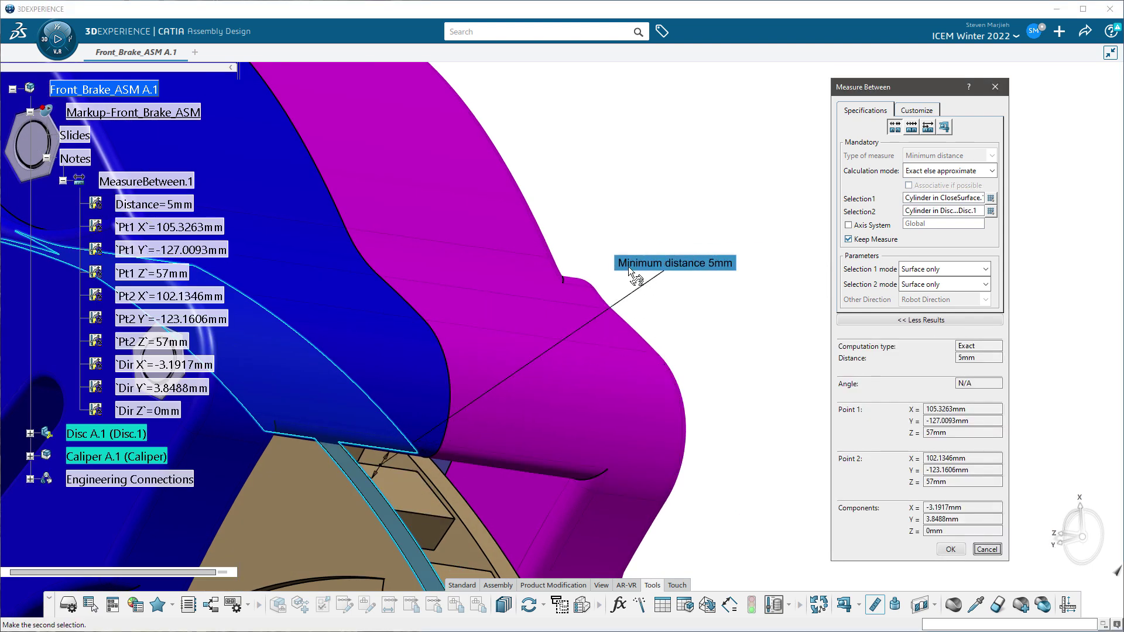
pyautogui.moveTo(628, 266); pyautogui.dragTo(582, 304, button='middle')
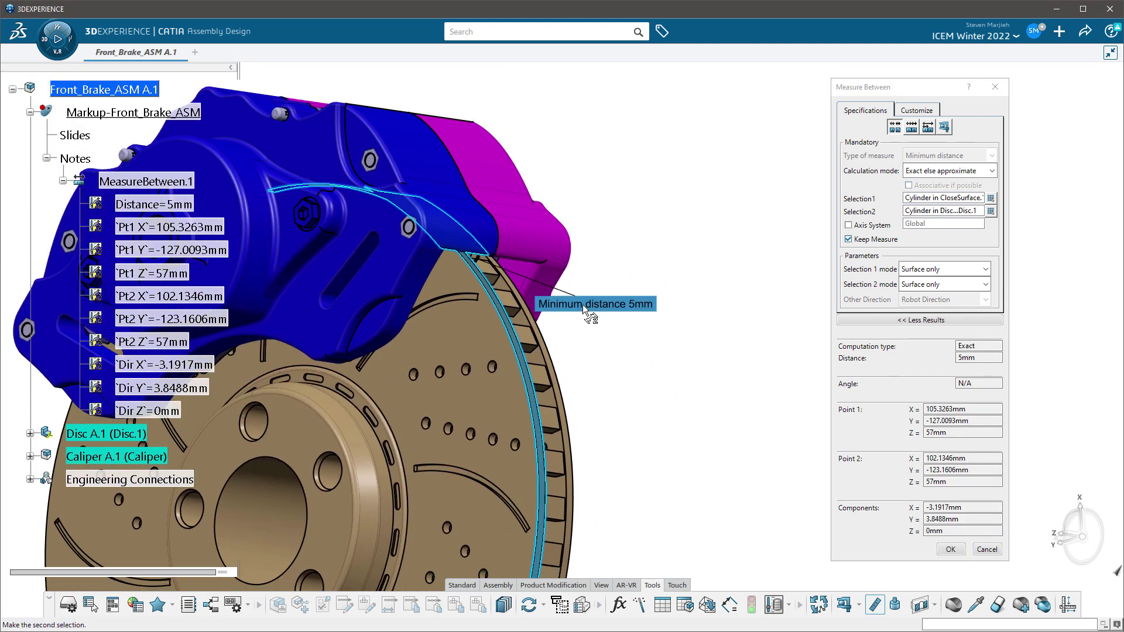
pyautogui.moveTo(600, 304); pyautogui.dragTo(828, 265)
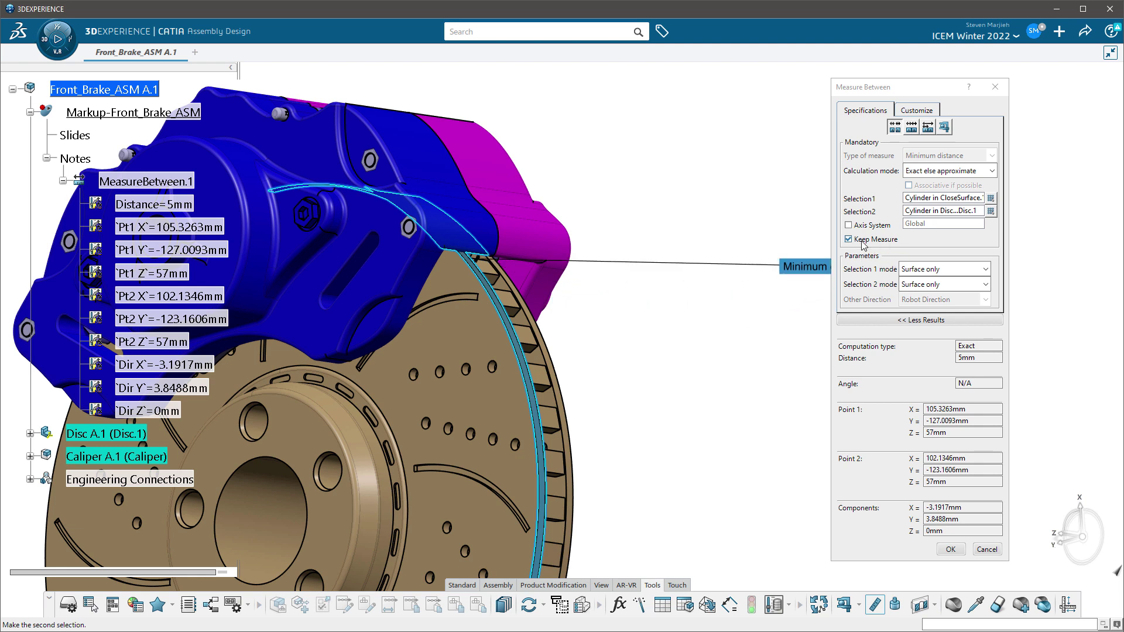
pyautogui.moveTo(818, 267); pyautogui.dragTo(635, 271)
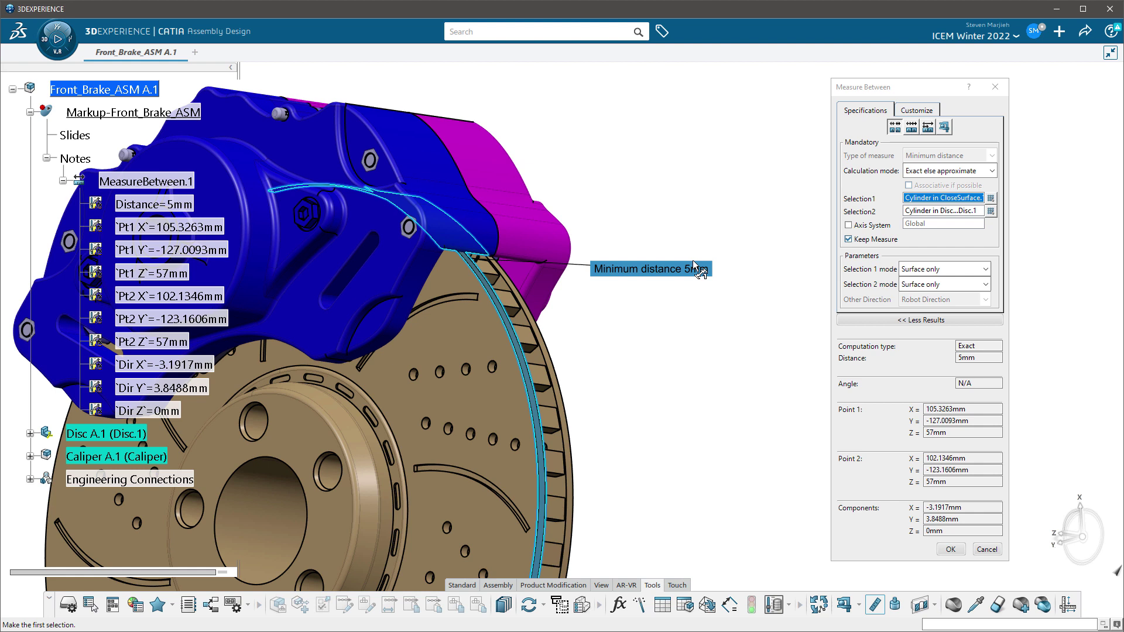
pyautogui.moveTo(382, 288); pyautogui.dragTo(411, 360, button='middle')
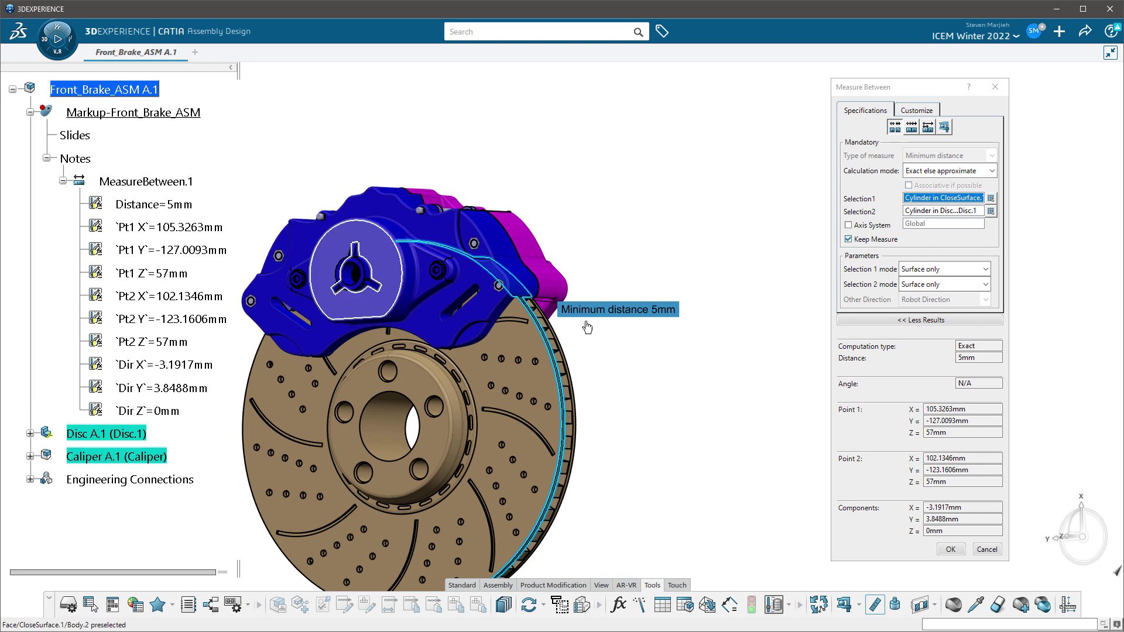
# Untick Point1, Point2, Components and Angle so MeasureBetween.1 keeps only Distance=5mm, then confirm
pyautogui.click(918, 110)
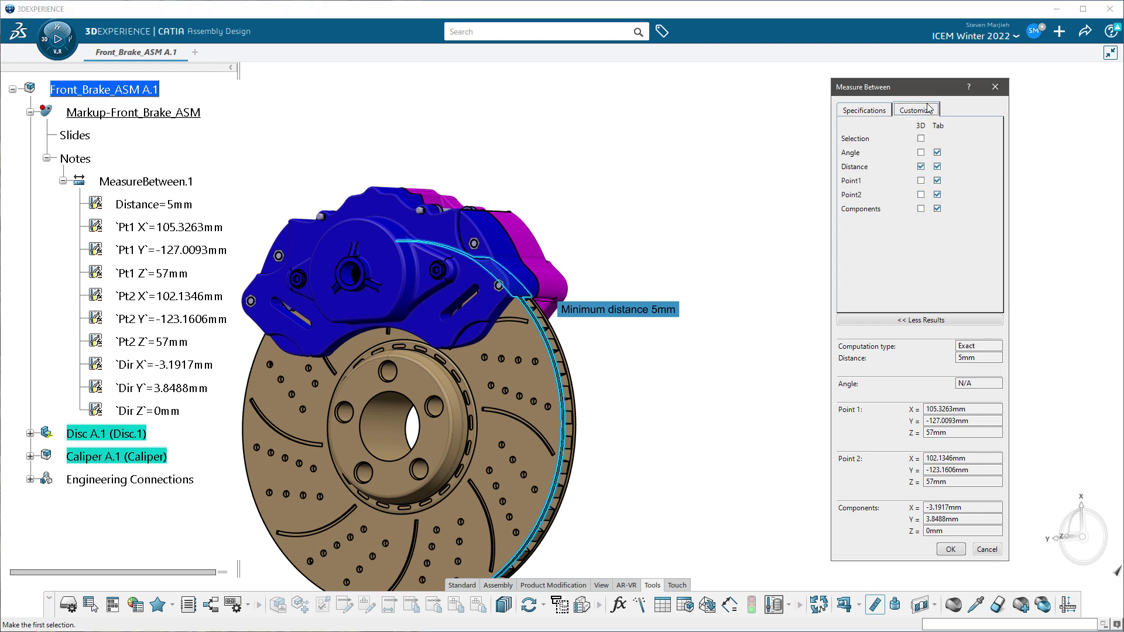
pyautogui.click(937, 181)
pyautogui.click(937, 194)
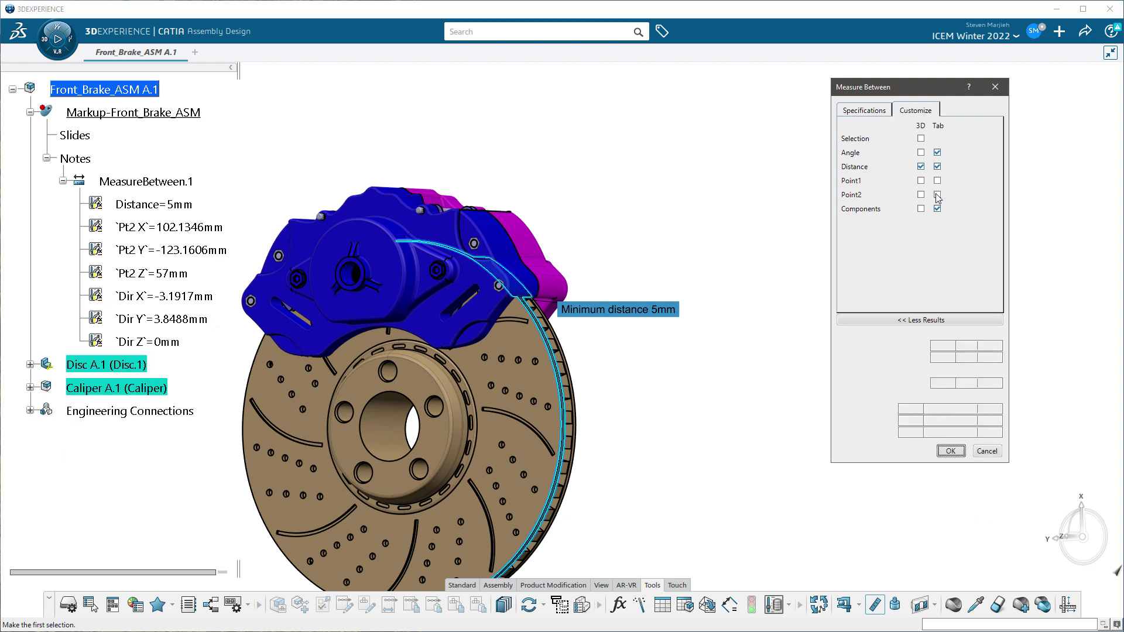
pyautogui.click(937, 209)
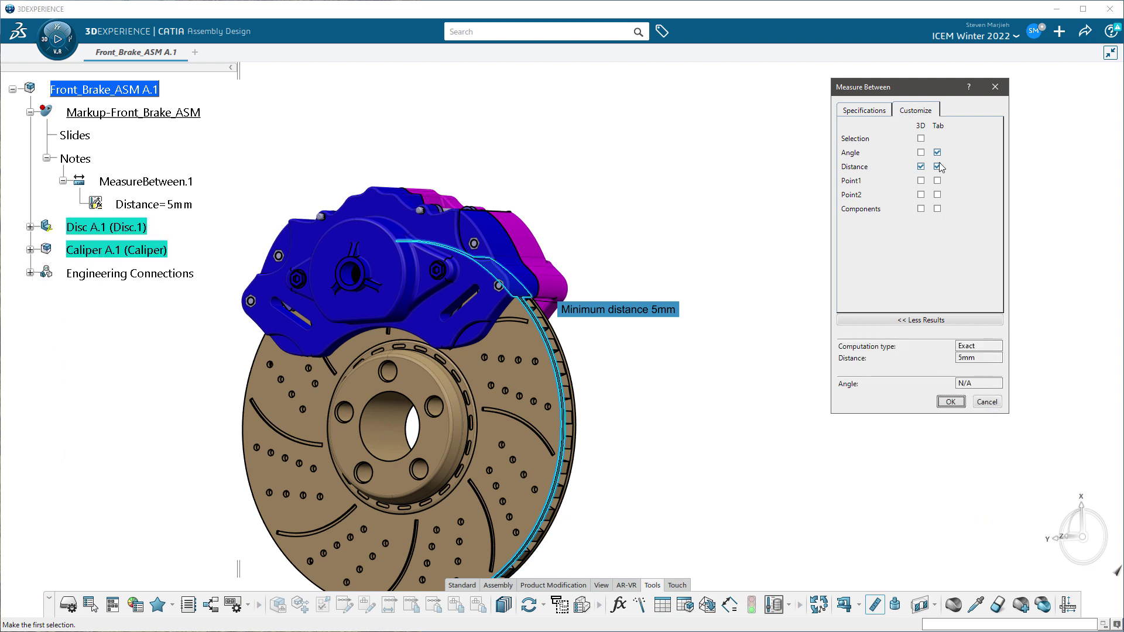
pyautogui.click(938, 153)
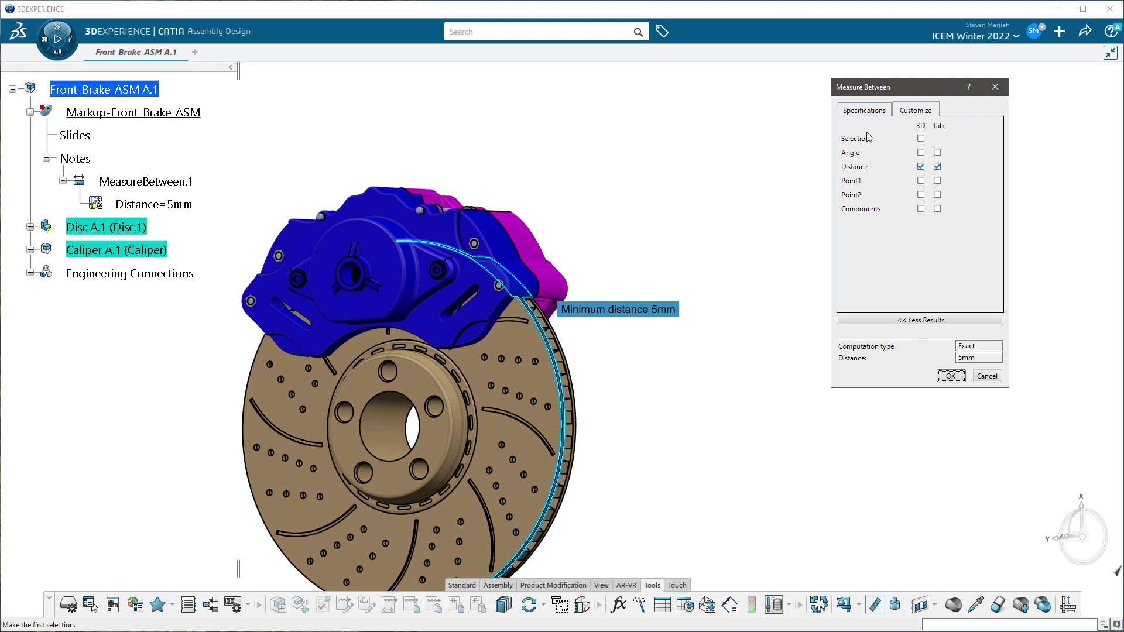
pyautogui.click(865, 111)
pyautogui.click(946, 377)
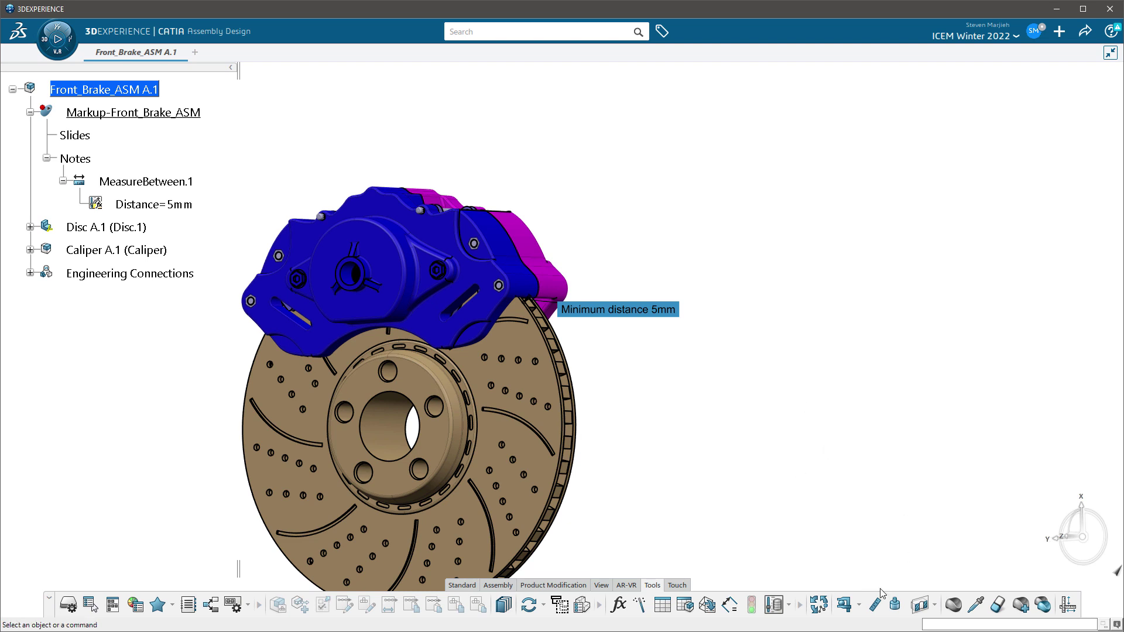
# Keep a 13mm measurement from disc face to pad backing plate and expand MeasureBetween.2
pyautogui.click(875, 604)
pyautogui.moveTo(687, 307); pyautogui.dragTo(606, 312, button='middle')
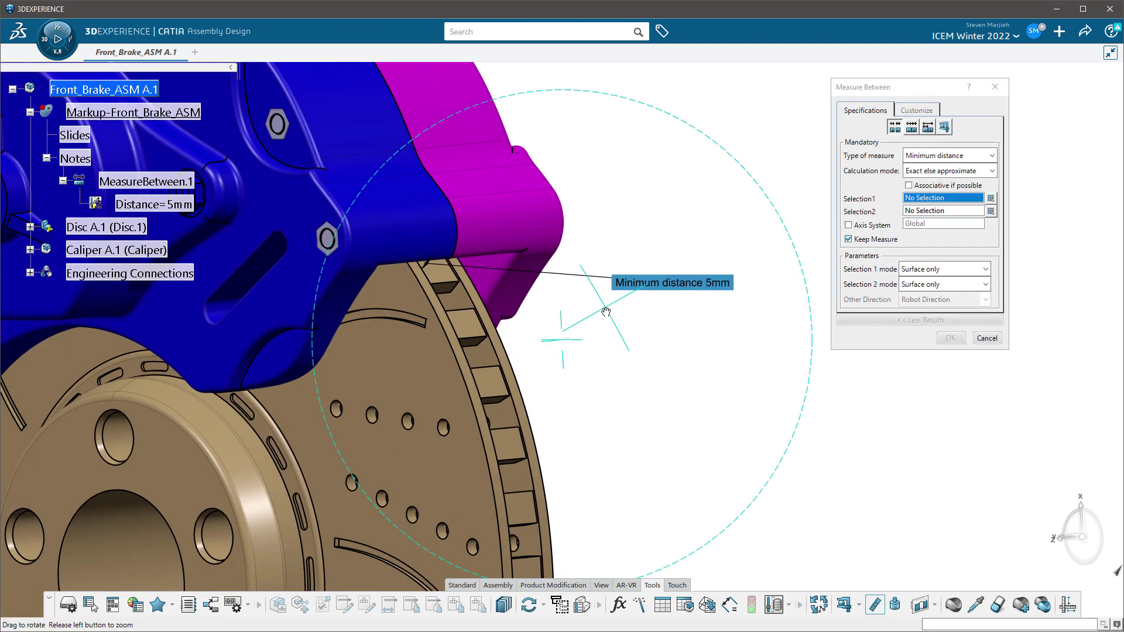
pyautogui.click(377, 369)
pyautogui.moveTo(643, 248); pyautogui.dragTo(345, 299, button='middle')
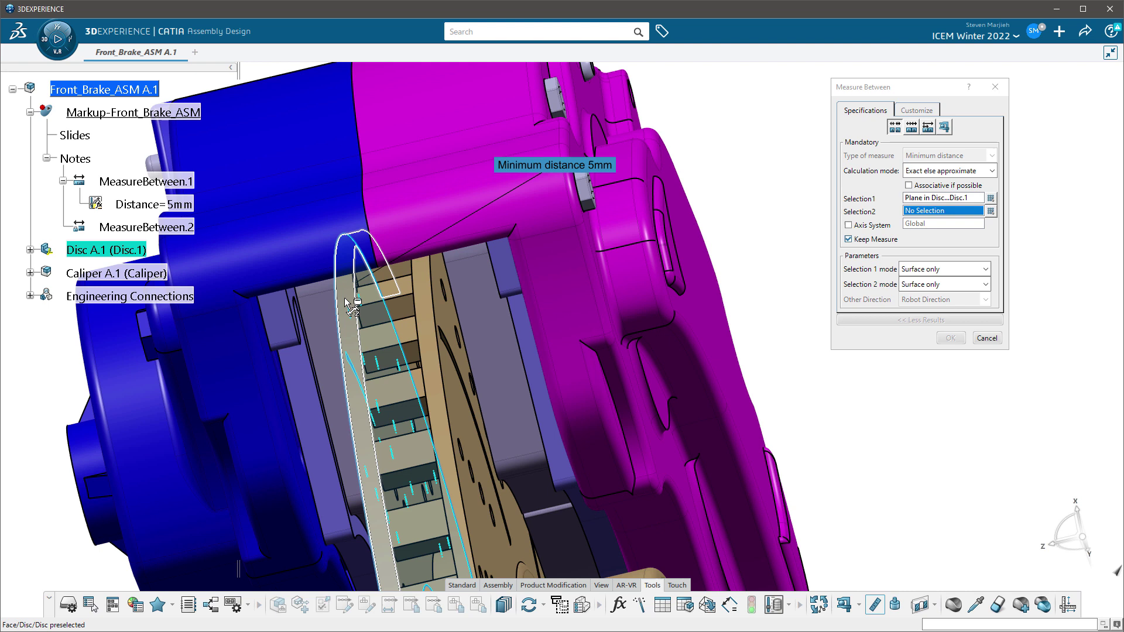
pyautogui.click(302, 300)
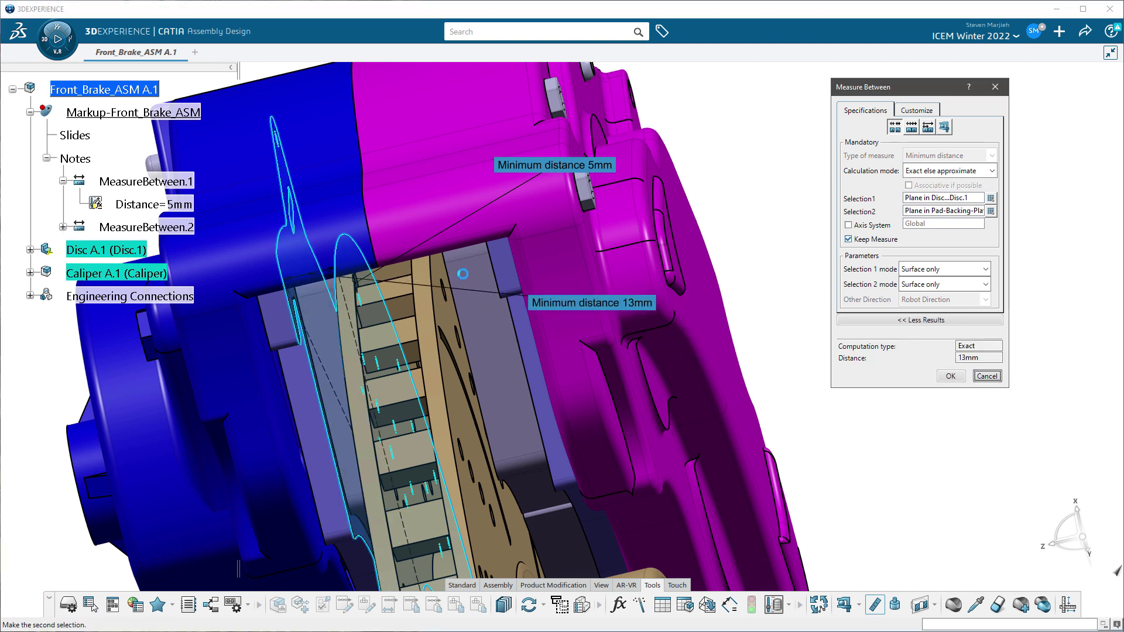
pyautogui.moveTo(463, 273); pyautogui.dragTo(440, 202, button='middle')
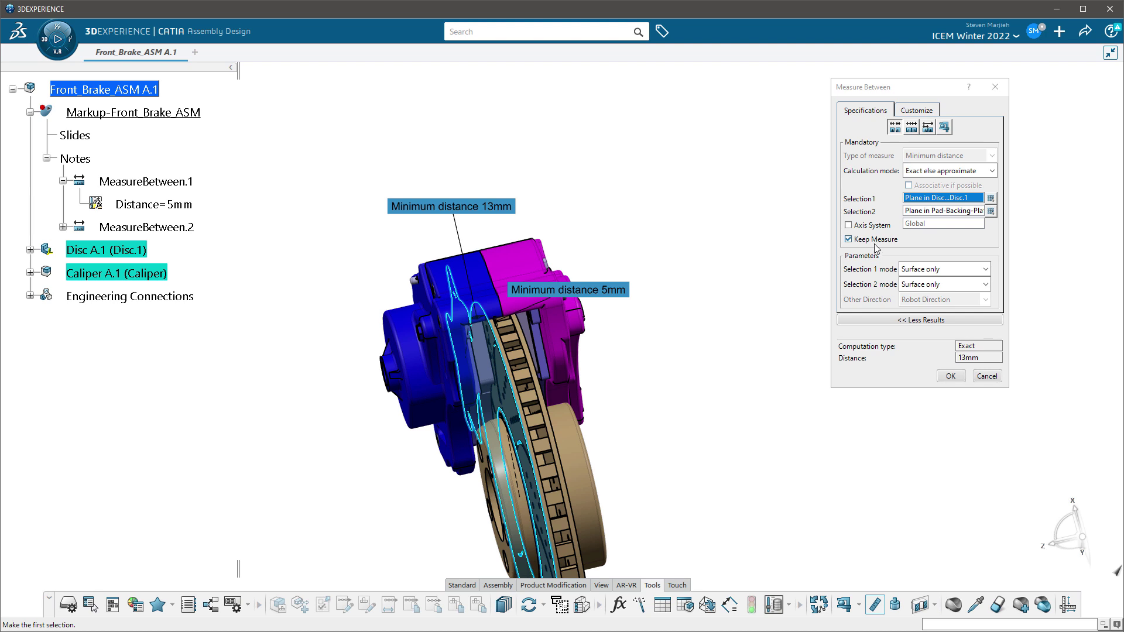
pyautogui.click(952, 379)
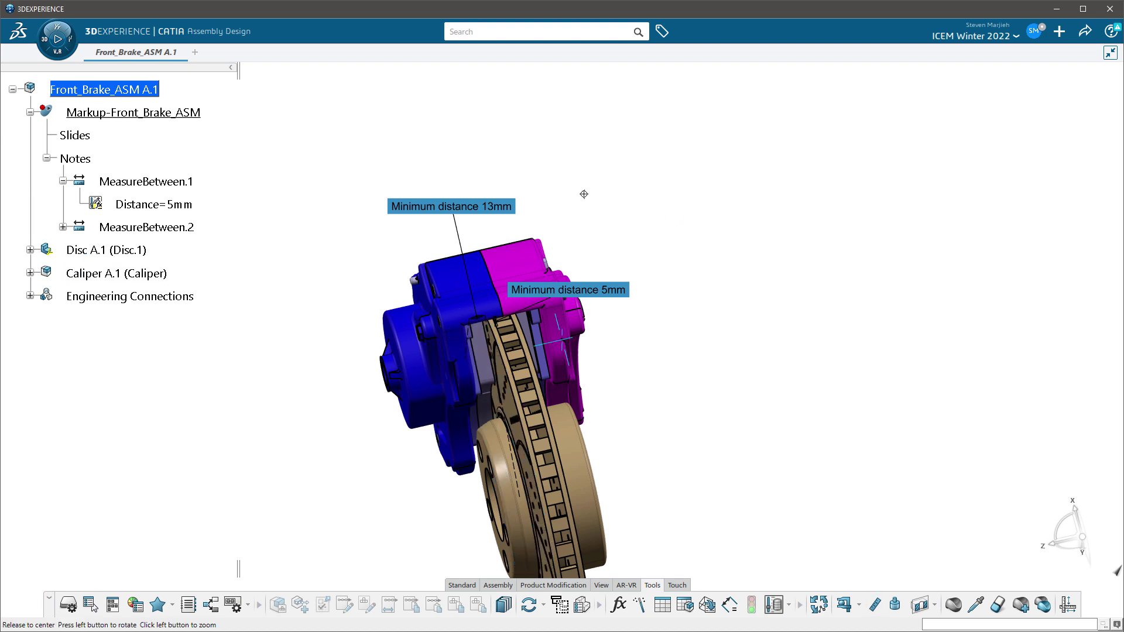
pyautogui.moveTo(582, 193); pyautogui.dragTo(690, 283, button='middle')
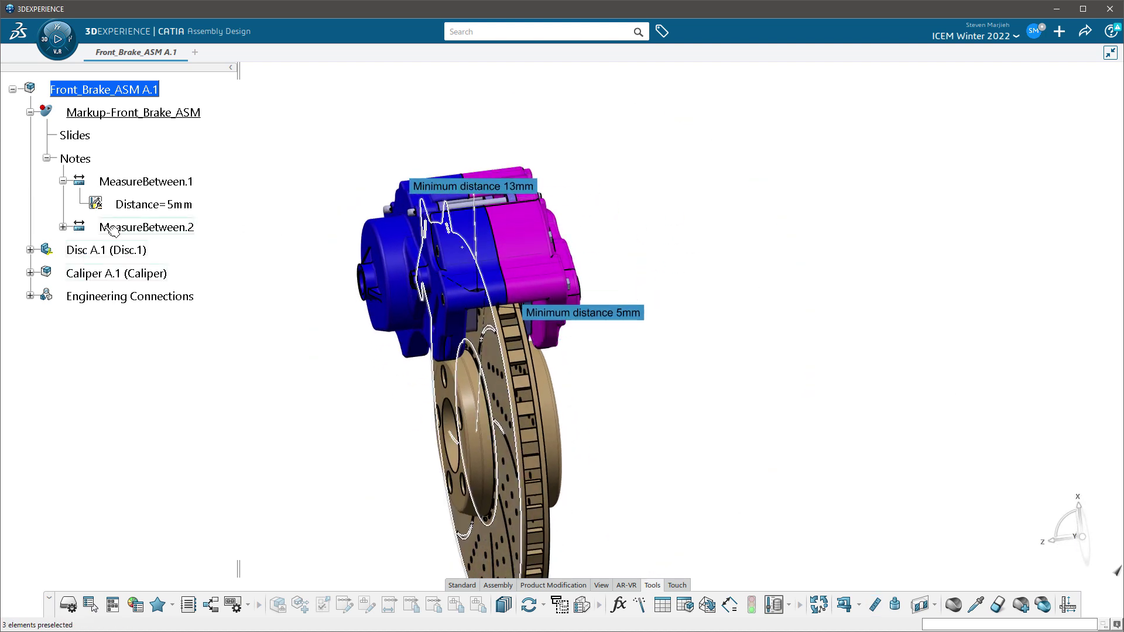
pyautogui.click(64, 227)
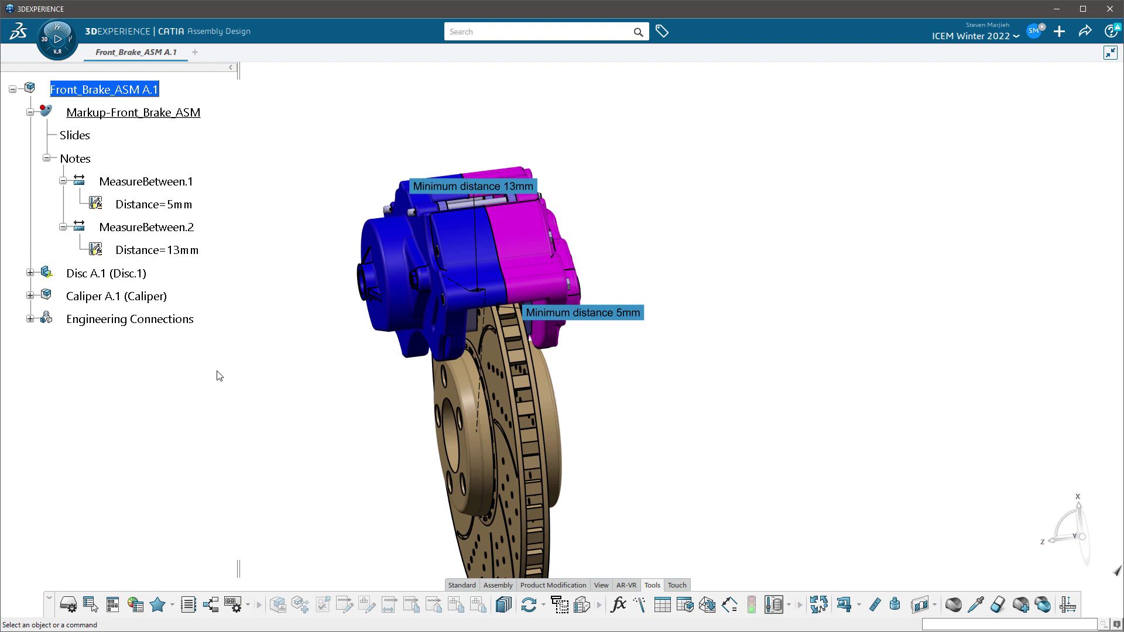